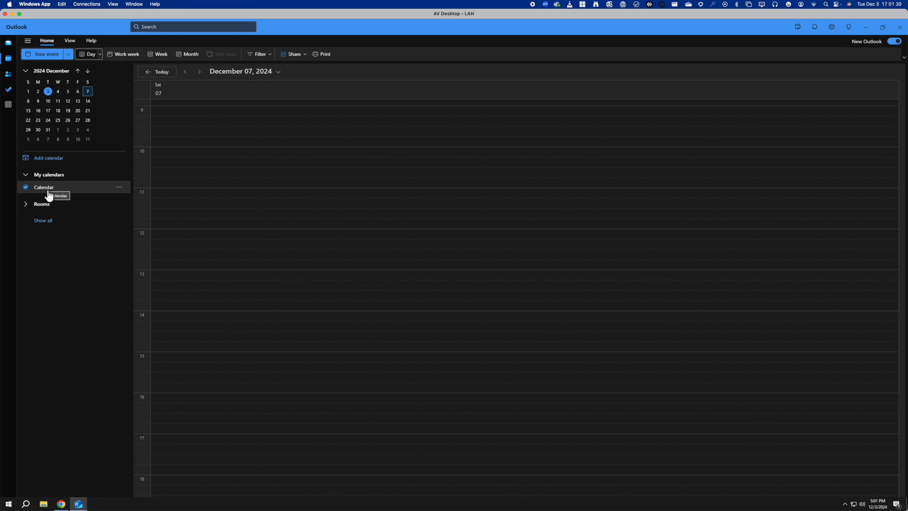
# Show the nyspi.rm.1703 room calendar alongside the personal calendar
pyautogui.click(25, 204)
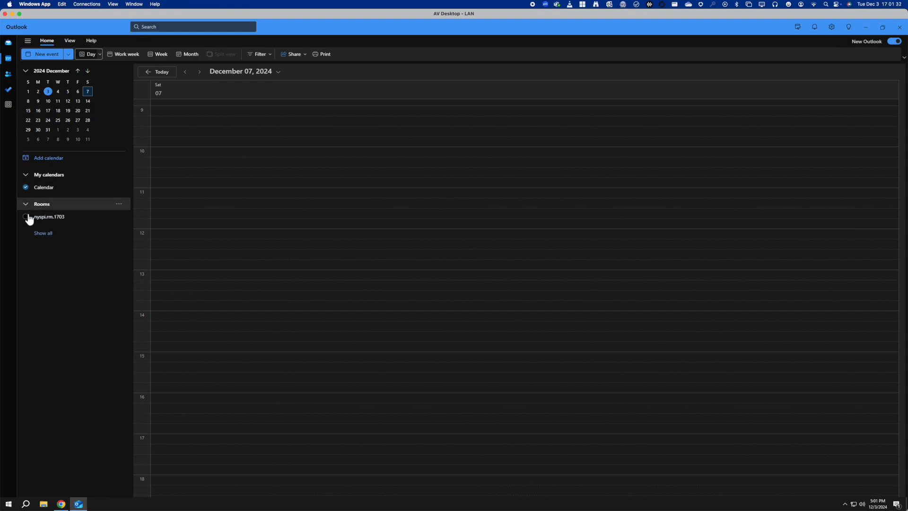
pyautogui.click(26, 217)
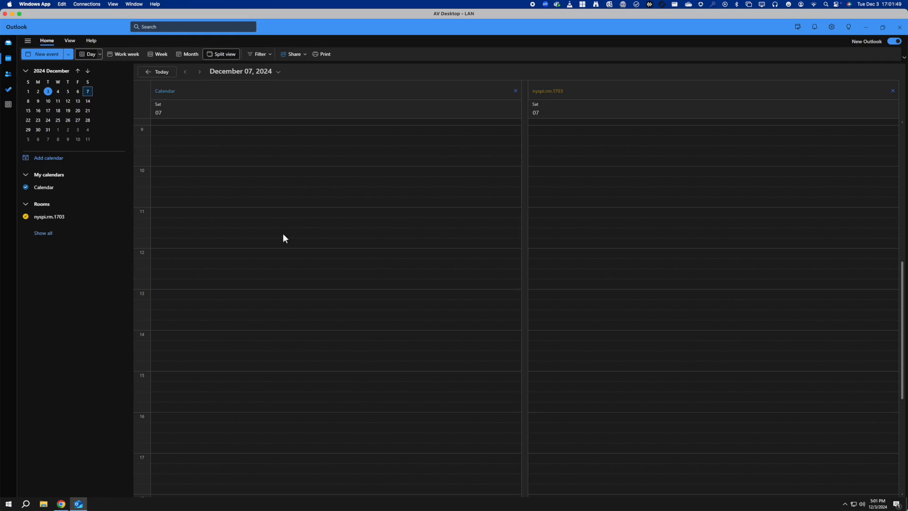
# Create an event in the personal calendar at 12:00 on December 7, titled "Title Me" and ending at 13:30
pyautogui.rightClick(209, 254)
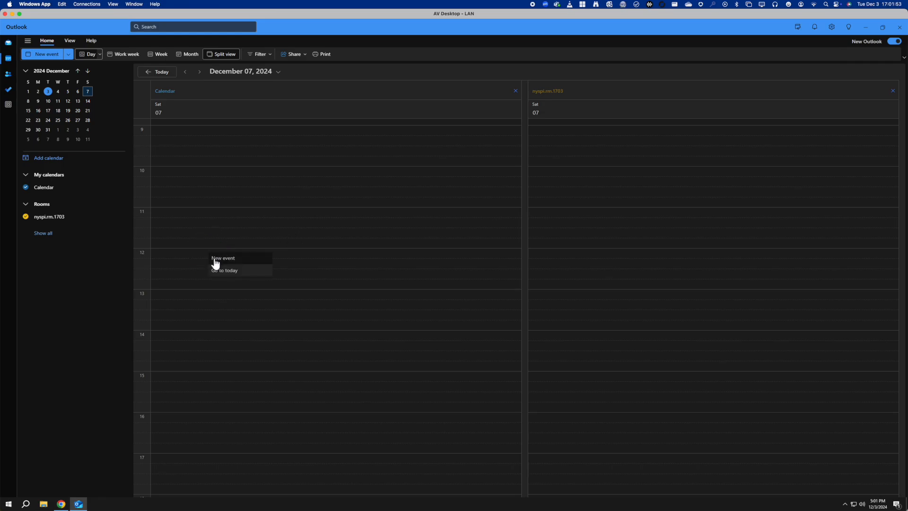
pyautogui.click(222, 259)
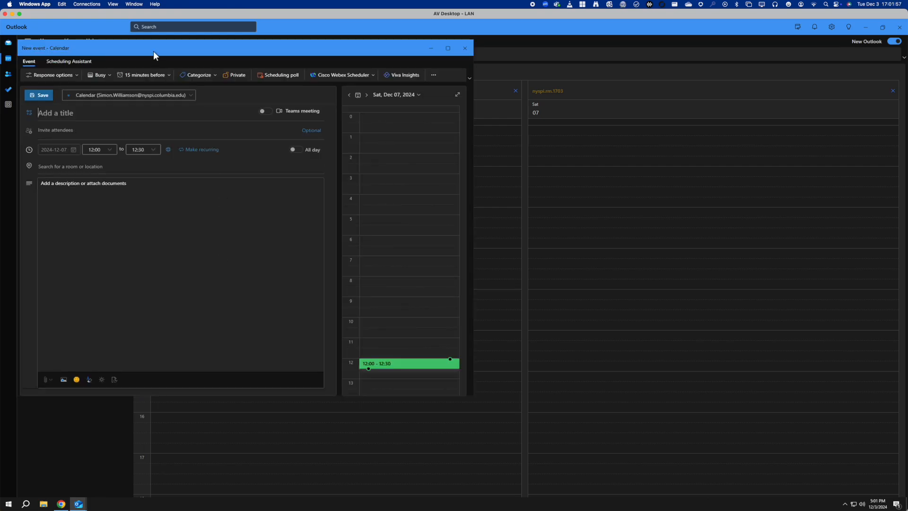
pyautogui.moveTo(152, 48); pyautogui.dragTo(174, 57)
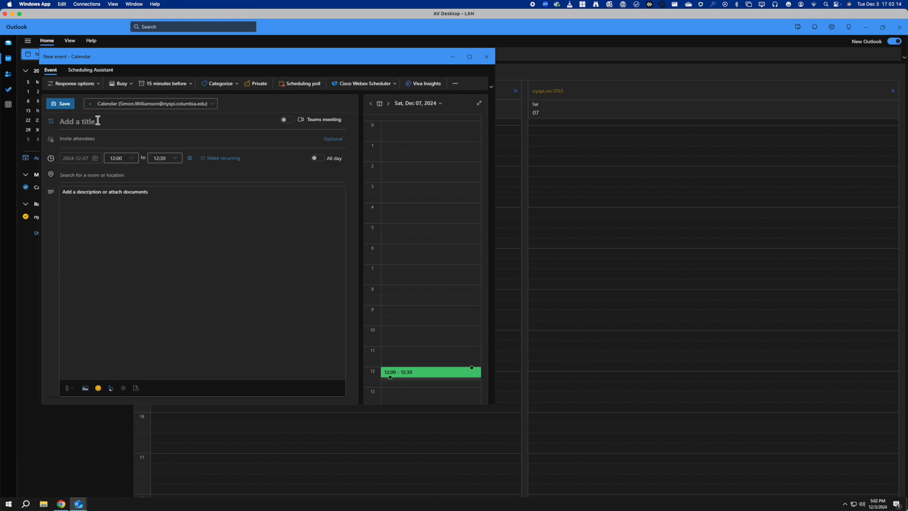
pyautogui.write('Title Me')
pyautogui.click(175, 160)
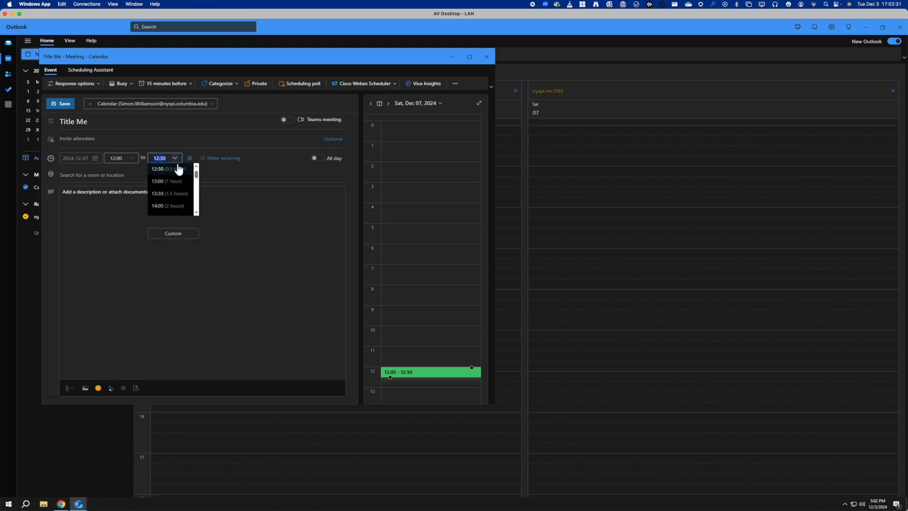
pyautogui.click(178, 193)
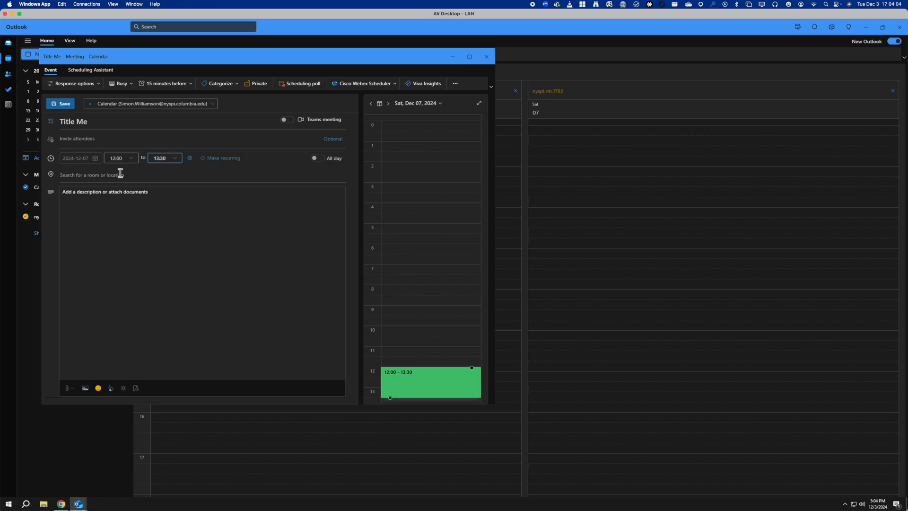
# Find the room by "1703" and invite nyspi.rm.1703 as an attendee of the Title Me event
pyautogui.click(99, 140)
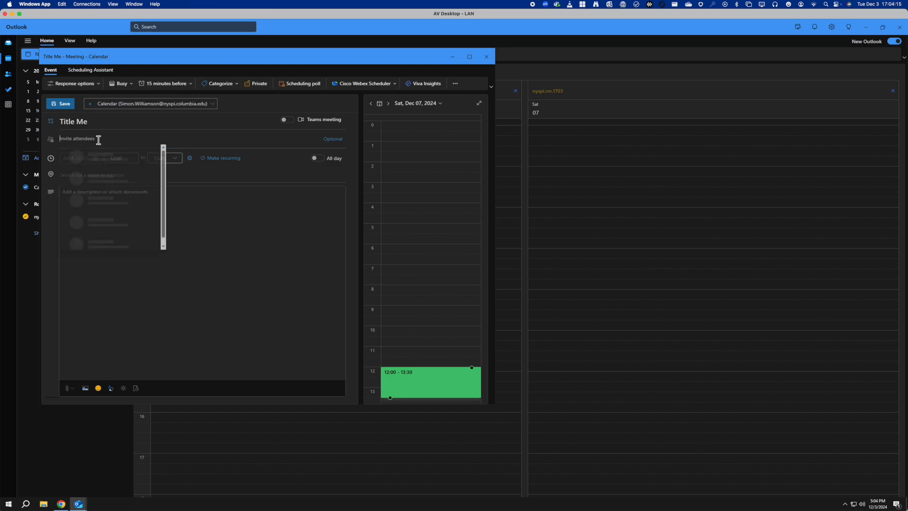
pyautogui.write('t')
pyautogui.write('703')
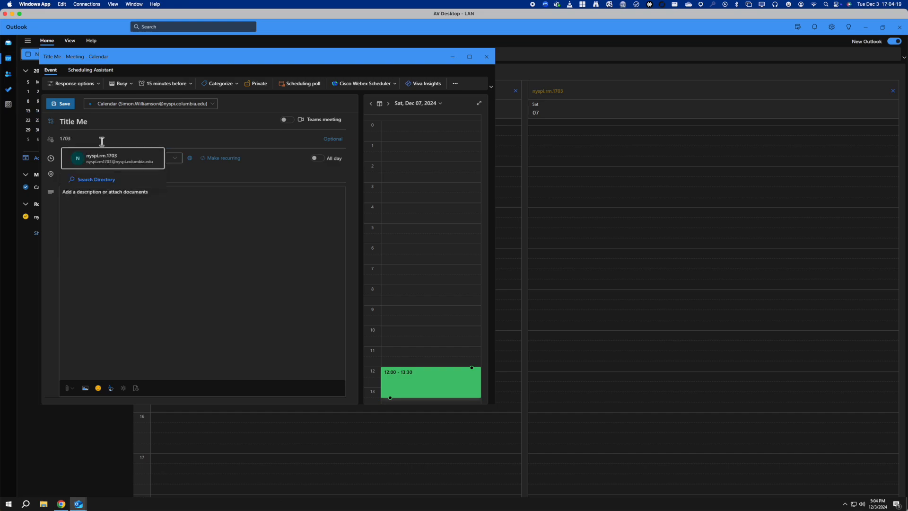
pyautogui.click(111, 157)
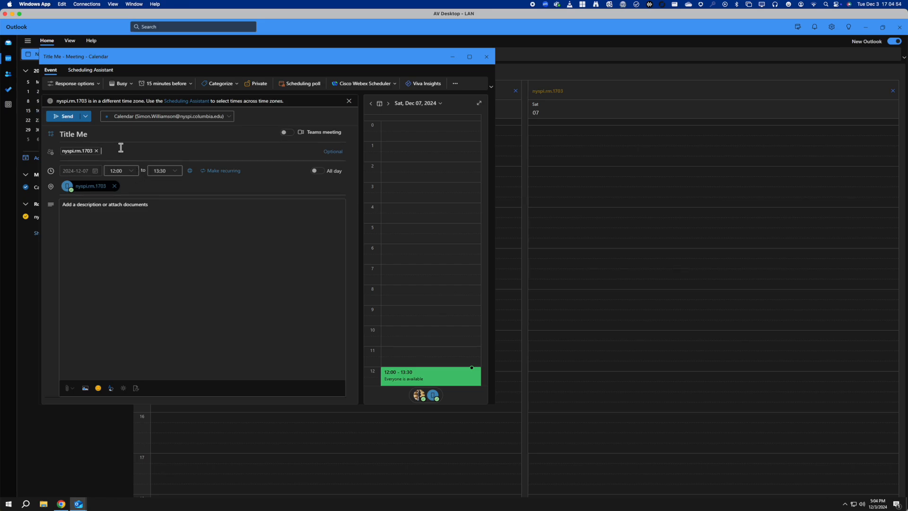
pyautogui.click(125, 201)
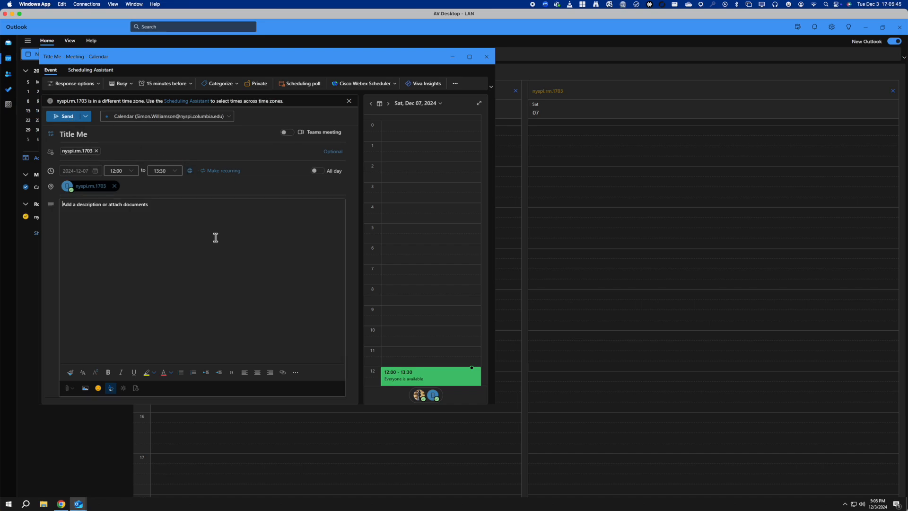
# View the details of room nyspi.rm.1703 in the event form and send the meeting request
pyautogui.moveTo(293, 60); pyautogui.dragTo(682, 61)
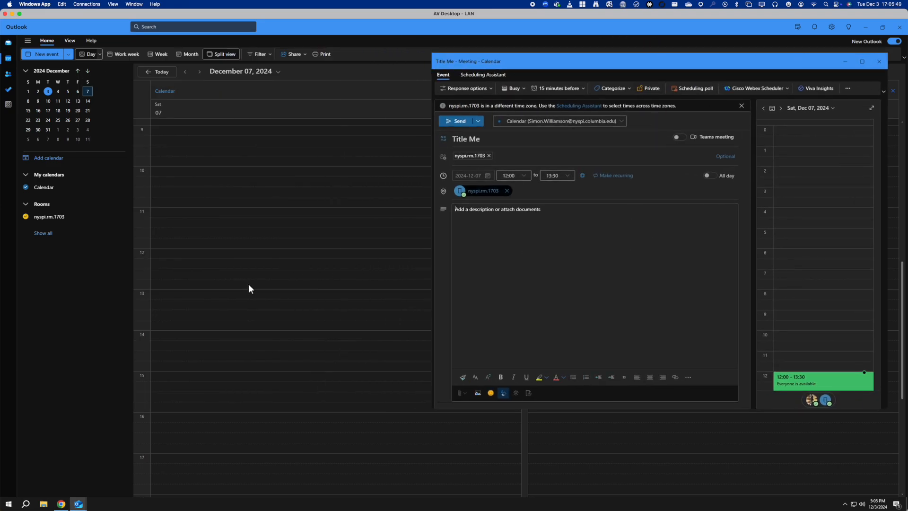
pyautogui.click(487, 191)
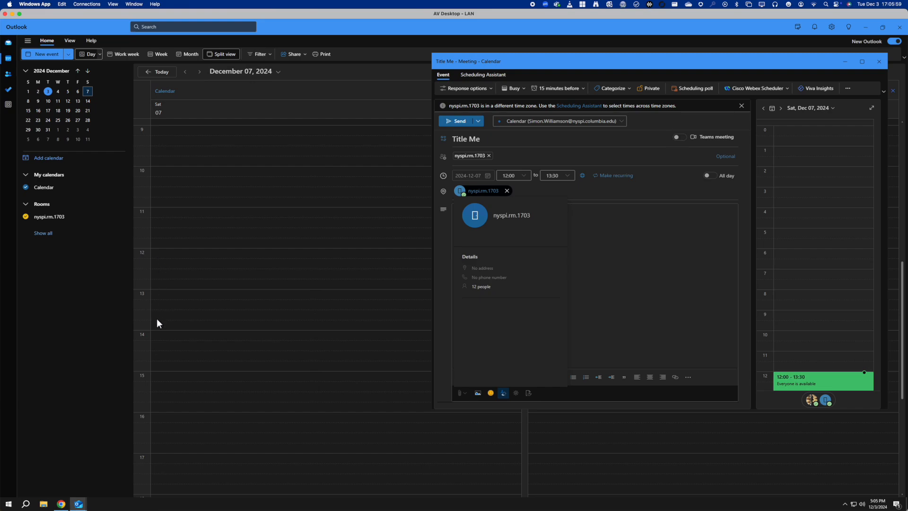
pyautogui.moveTo(564, 62); pyautogui.dragTo(160, 100)
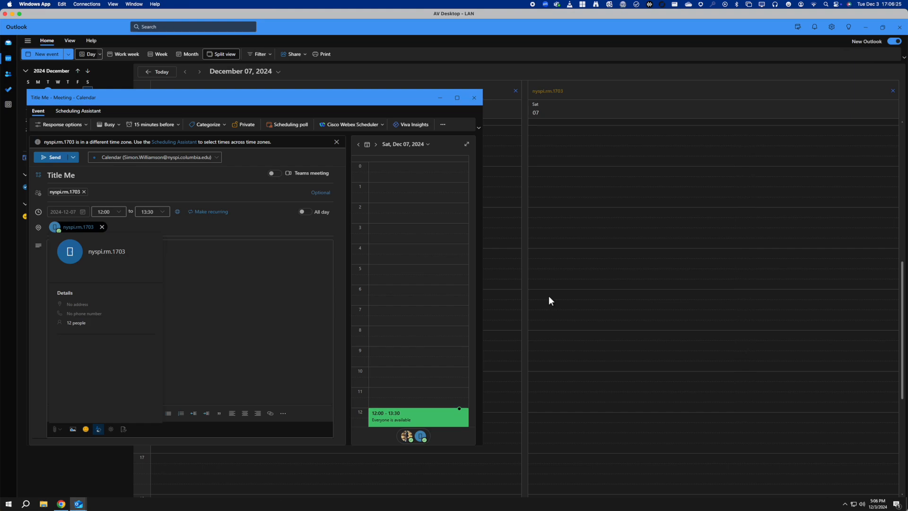
pyautogui.click(213, 281)
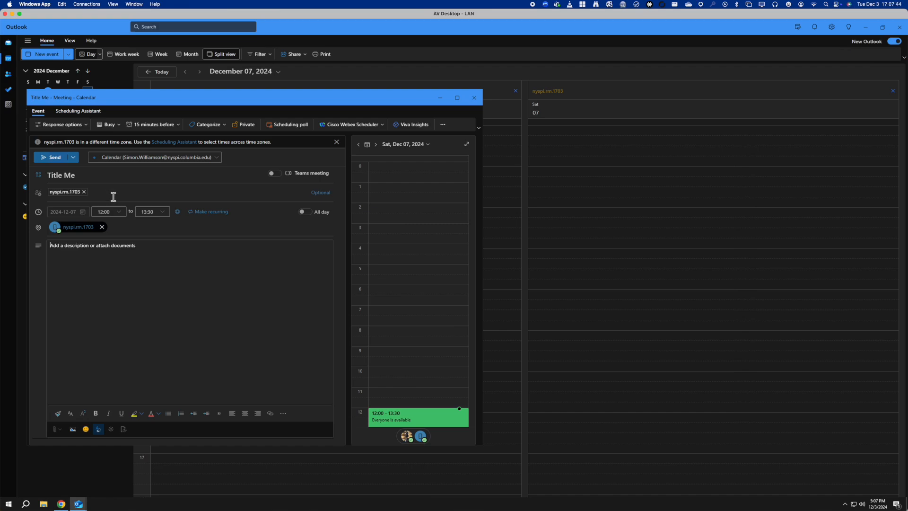
pyautogui.click(55, 162)
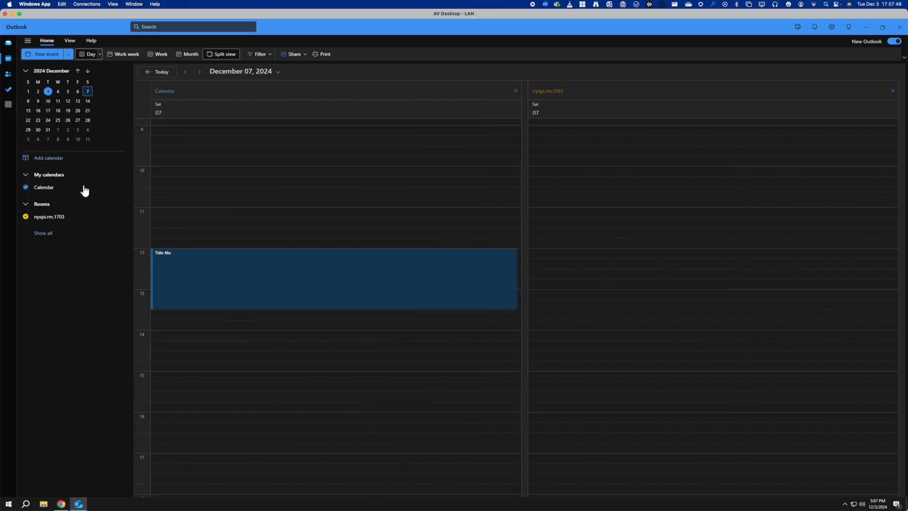
# Examine the Title Me booking and its time span in both the personal calendar and the room calendar
pyautogui.click(162, 257)
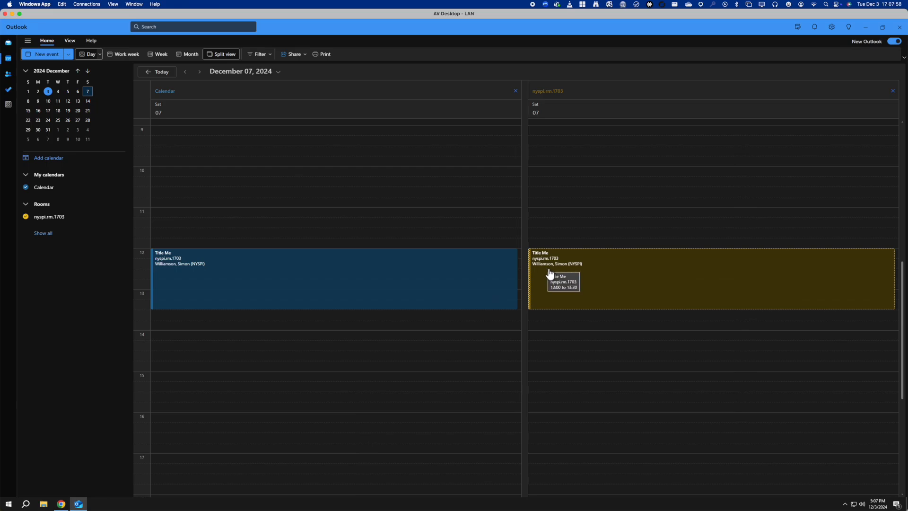
pyautogui.click(552, 284)
pyautogui.click(220, 300)
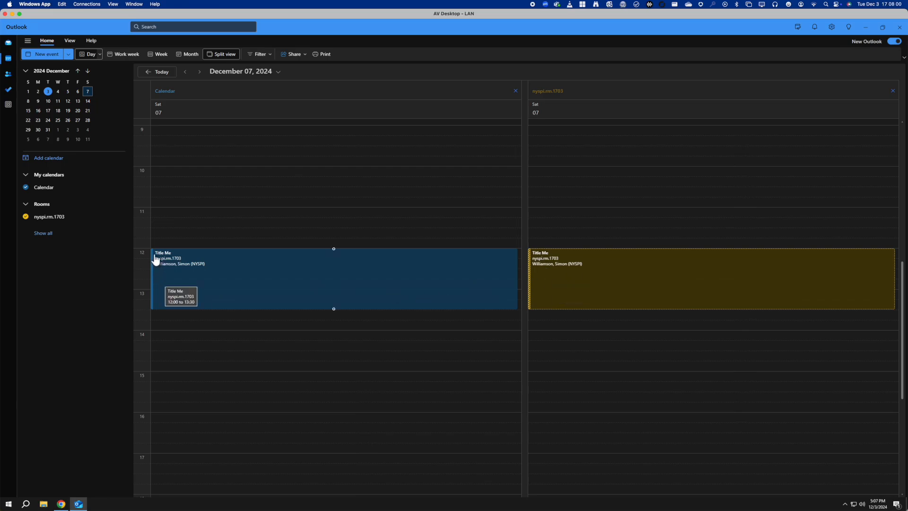
pyautogui.click(151, 306)
pyautogui.click(533, 251)
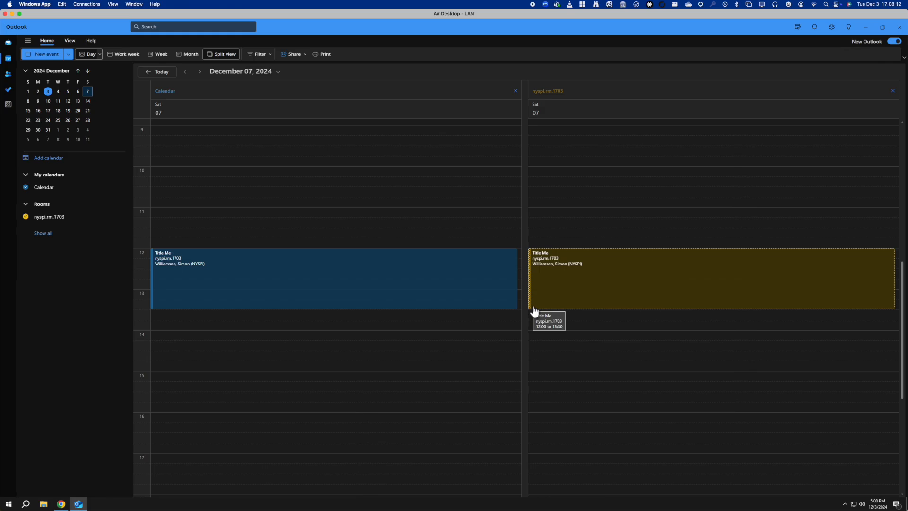
# Accept the Title Me request in the nyspi.rm.1703 room calendar and dismiss the notification
pyautogui.click(673, 273)
pyautogui.rightClick(673, 275)
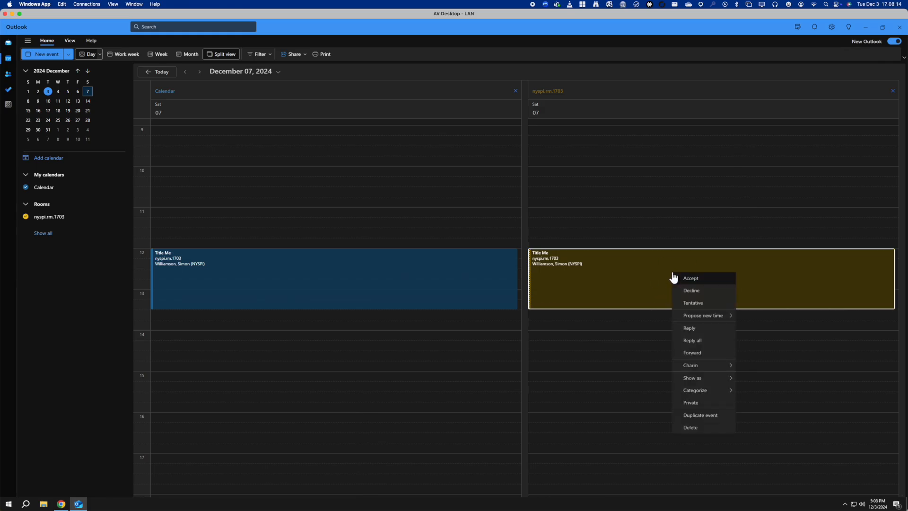
pyautogui.click(699, 282)
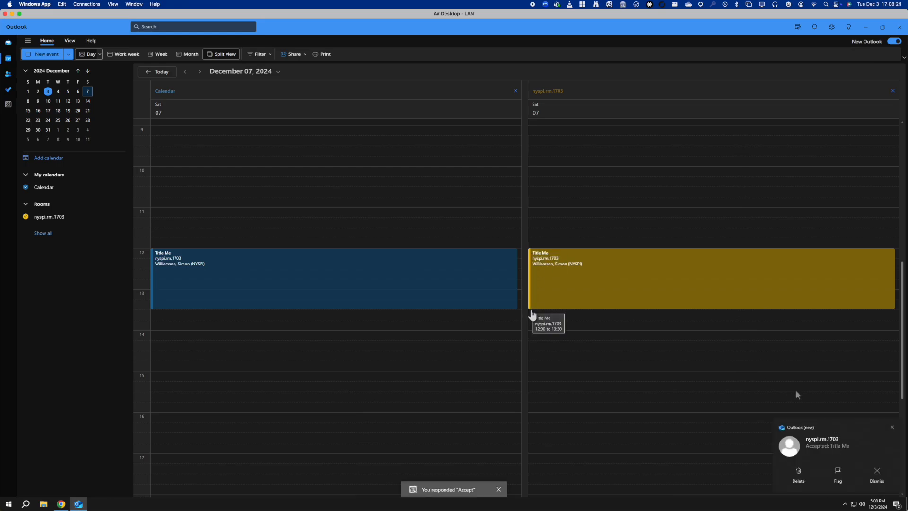
pyautogui.click(892, 428)
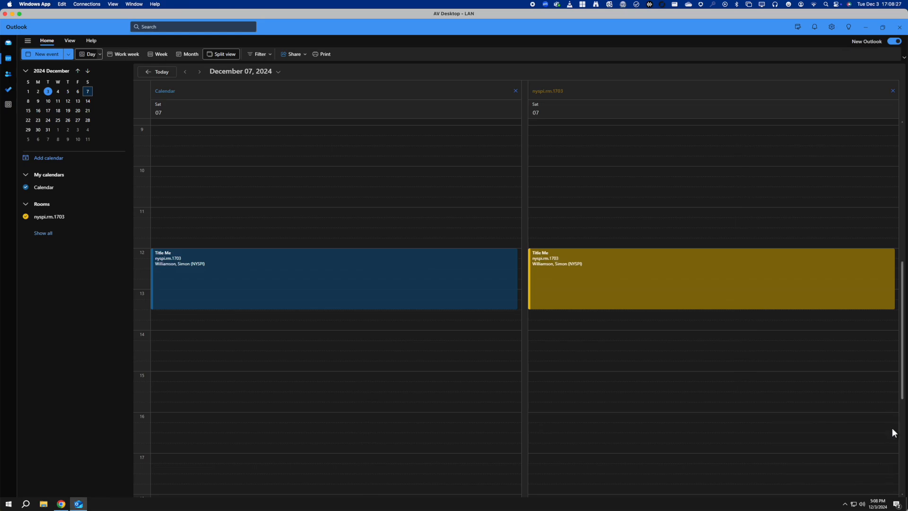
# Cancel the Title Me meeting from the personal calendar, notifying the attendee, and remove its canceled entry from the room calendar
pyautogui.click(475, 297)
pyautogui.rightClick(234, 264)
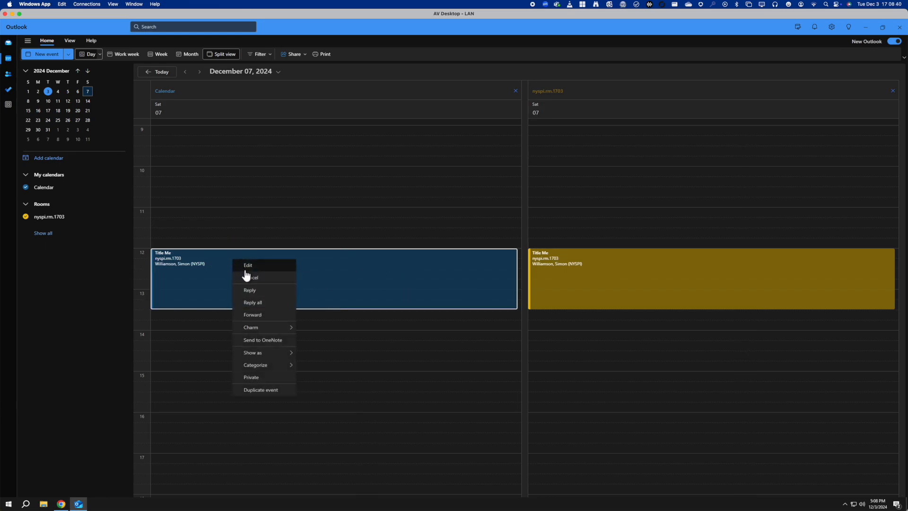
pyautogui.click(248, 278)
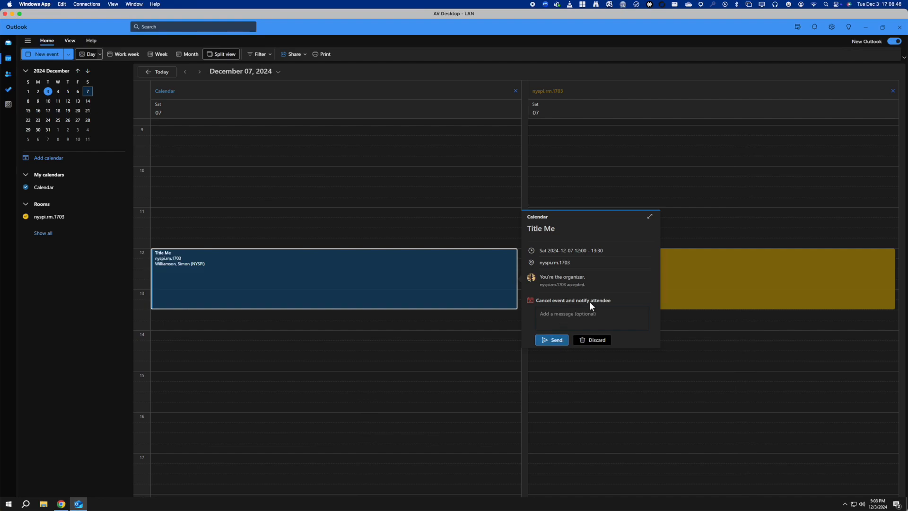
pyautogui.click(559, 344)
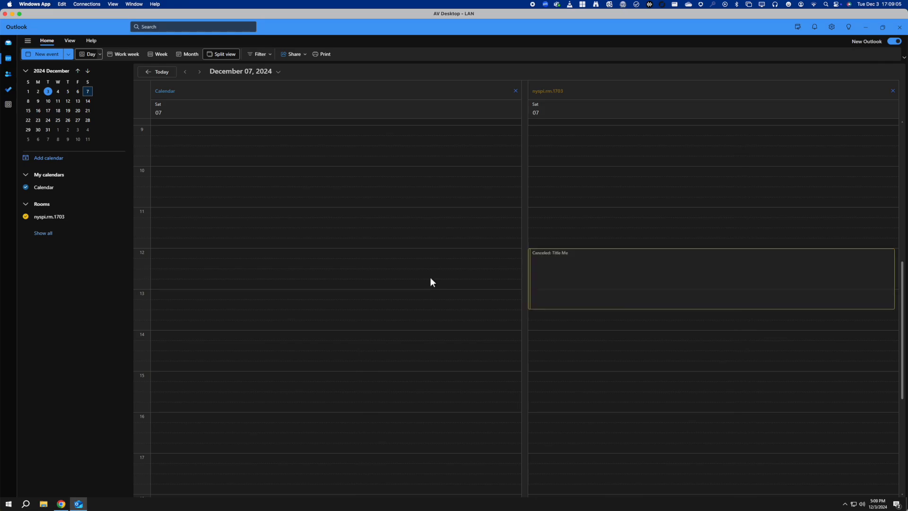
pyautogui.rightClick(548, 268)
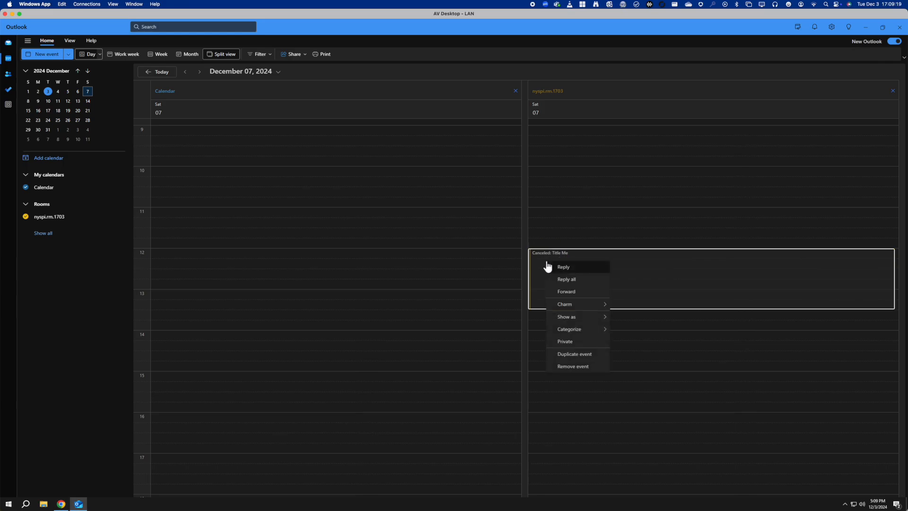
pyautogui.click(573, 367)
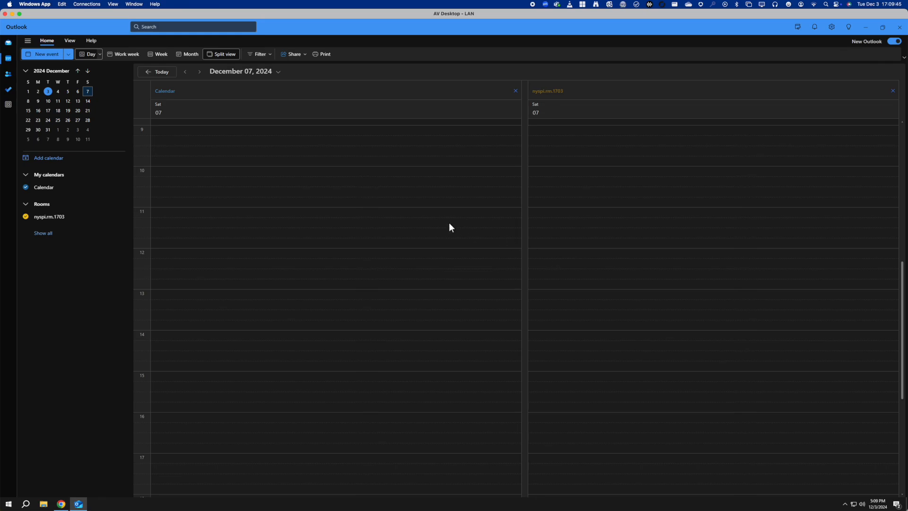
# Start a new event at 12:00 on December 7 in the personal calendar and invite the room nyspi.rm.Boardroom
pyautogui.rightClick(209, 255)
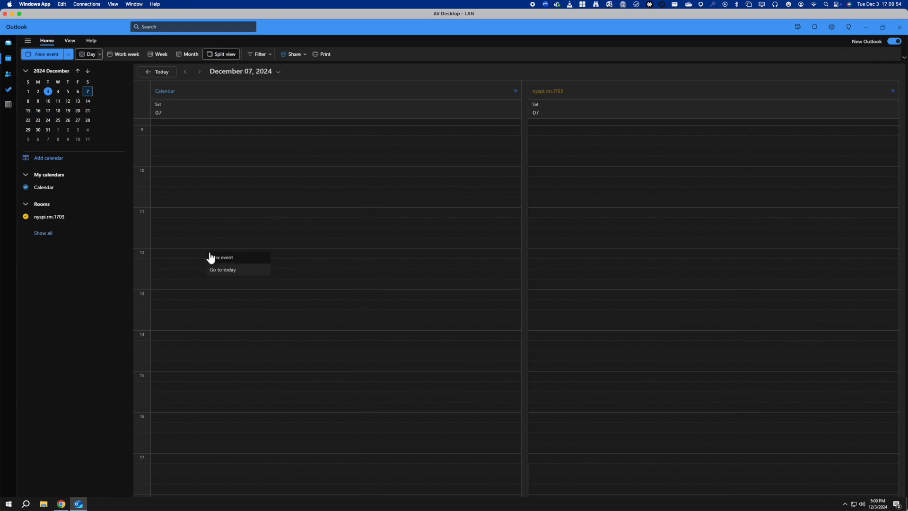
pyautogui.click(227, 260)
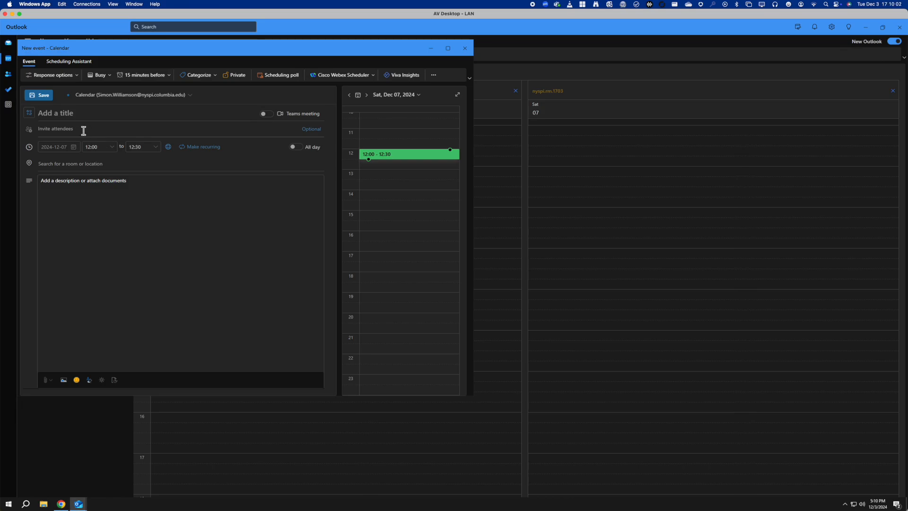
pyautogui.click(83, 131)
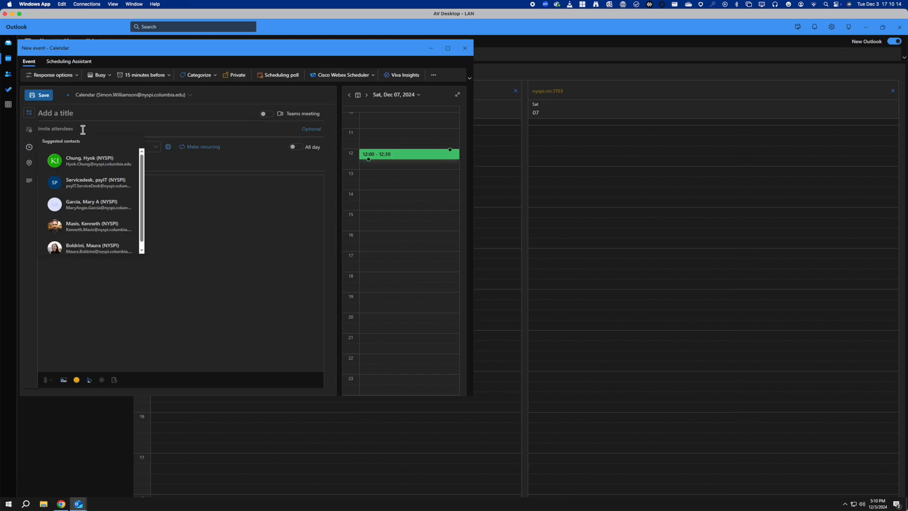
pyautogui.write('nyspi')
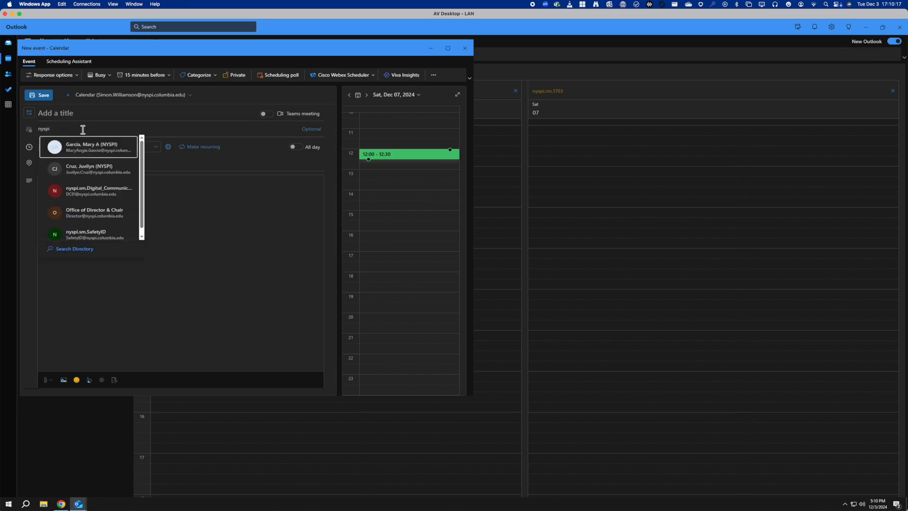
pyautogui.write('.')
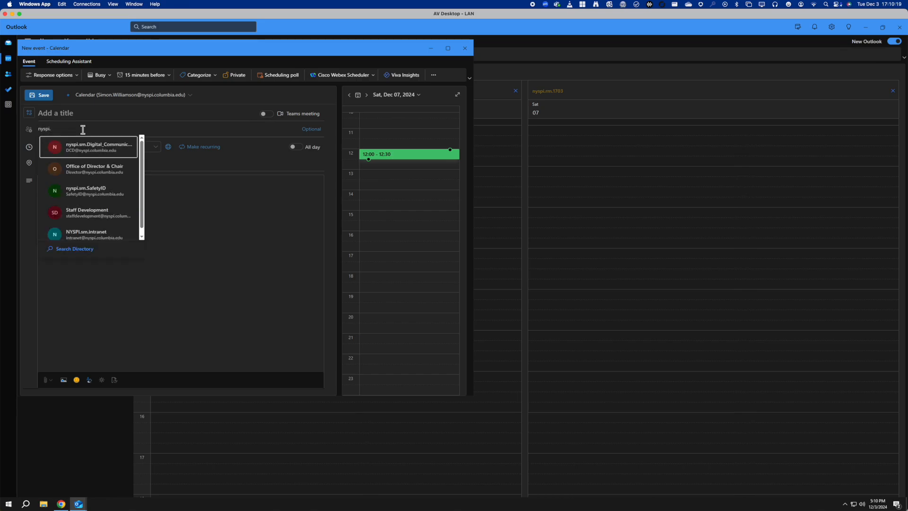
pyautogui.write('rm.')
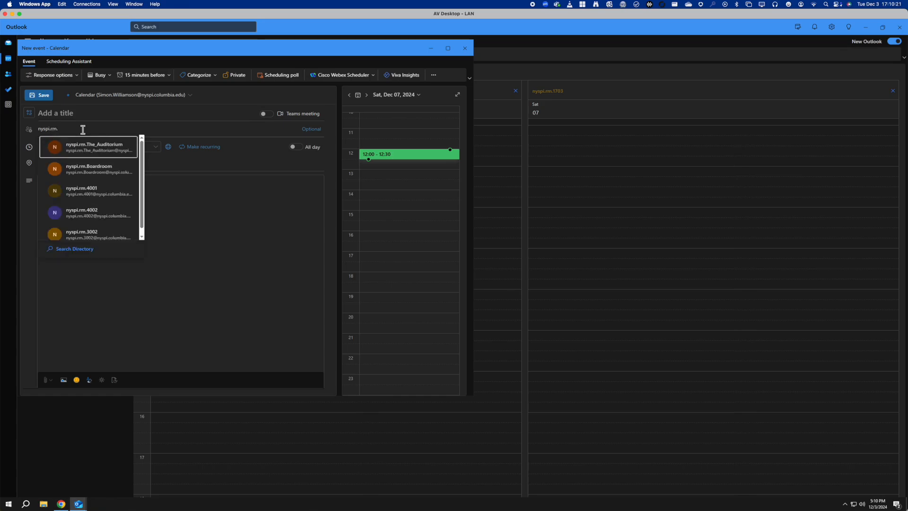
pyautogui.write('B')
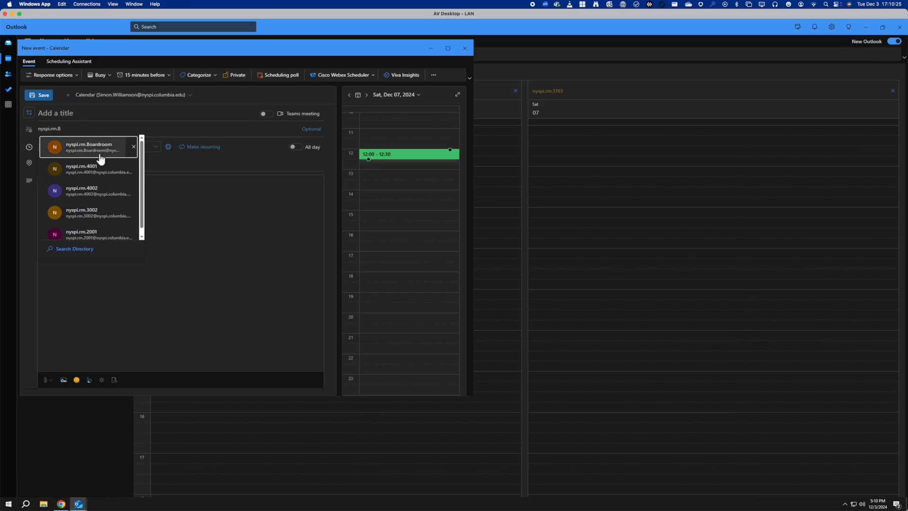
pyautogui.click(93, 147)
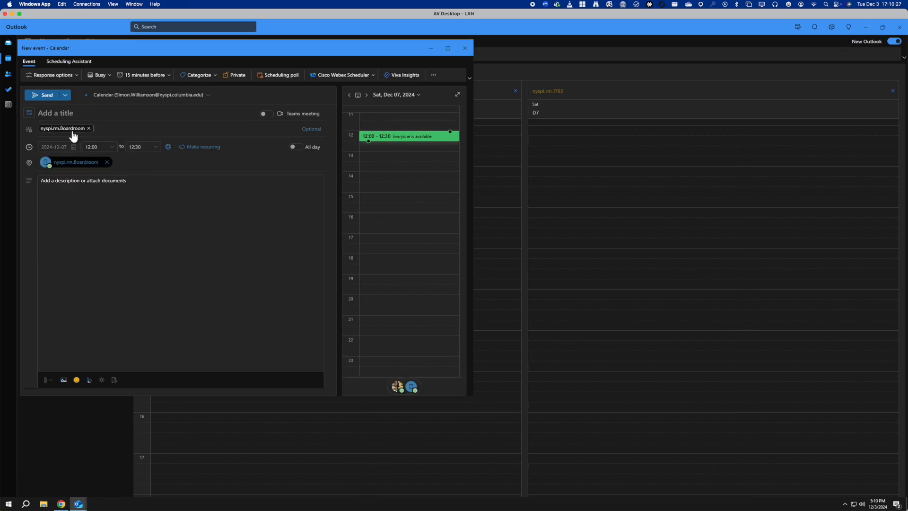
# View the room details of nyspi.rm.Boardroom from the event's location, and return to the event description
pyautogui.click(77, 165)
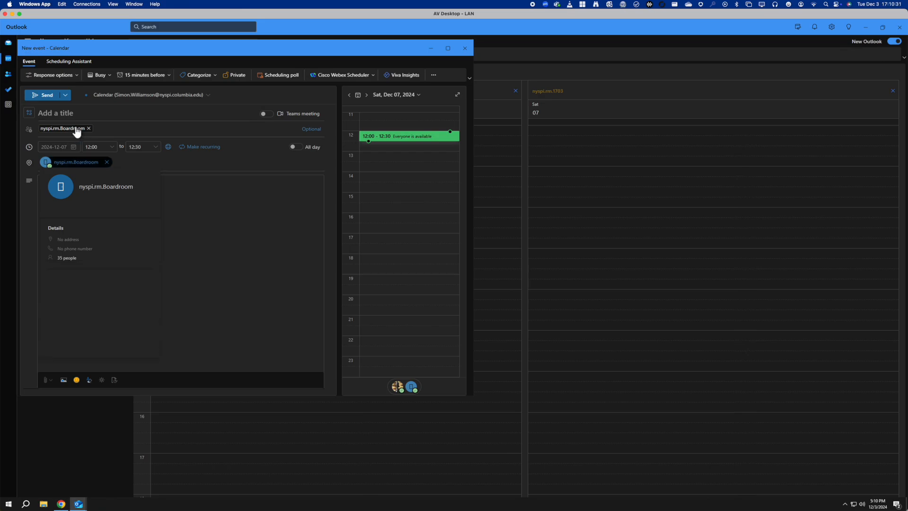
pyautogui.click(75, 129)
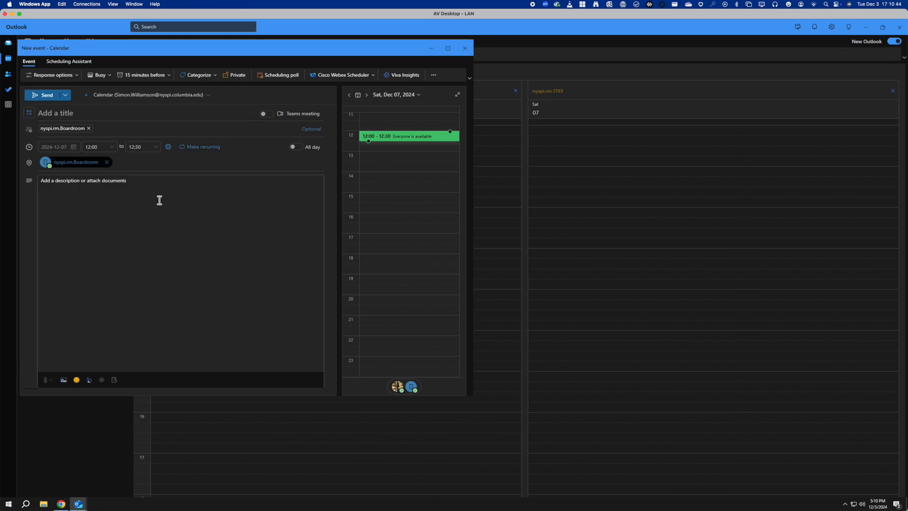
pyautogui.click(75, 197)
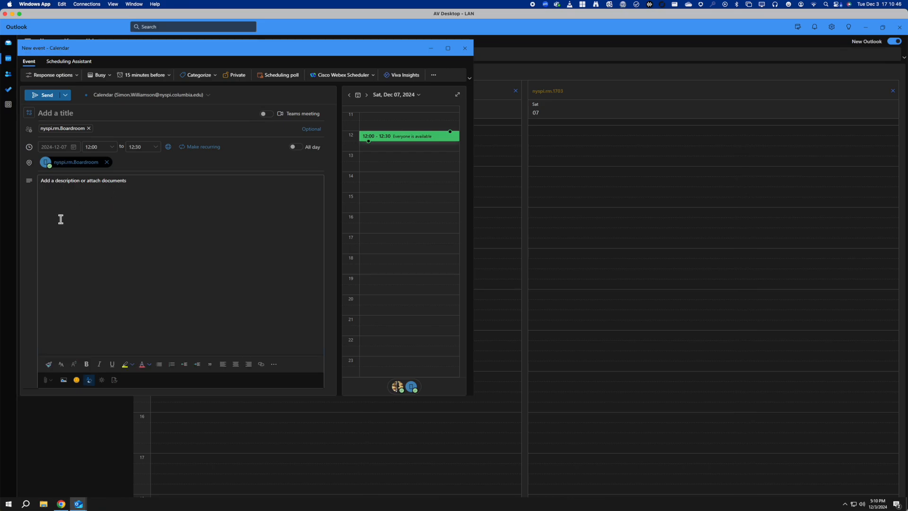